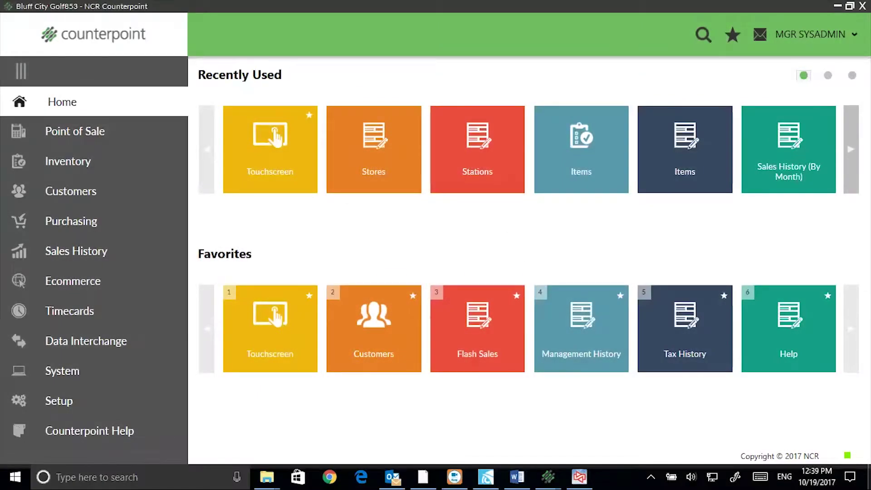
Step: Open item 100006 Wheel of French Brie from Inventory > Items
left_click(59, 164)
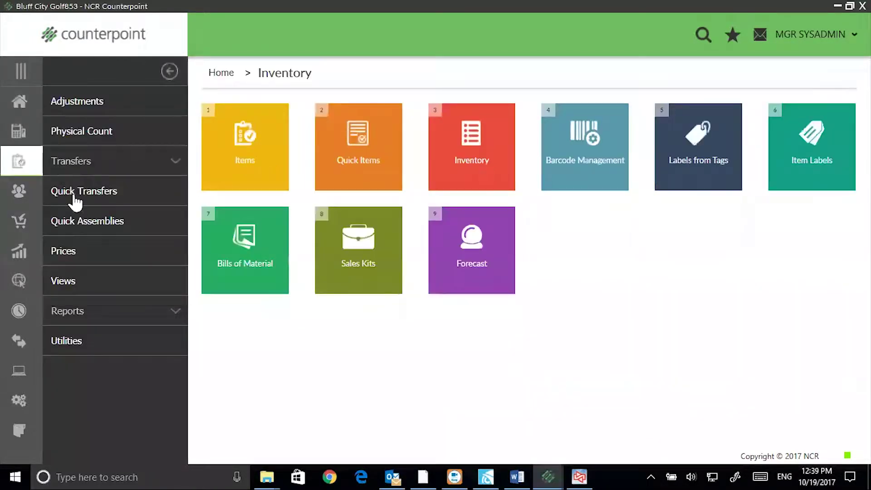
left_click(233, 141)
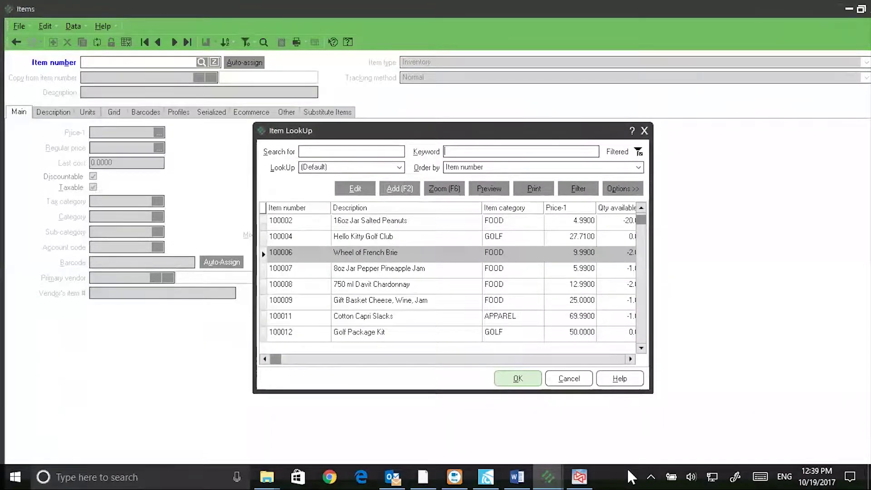
left_click(517, 378)
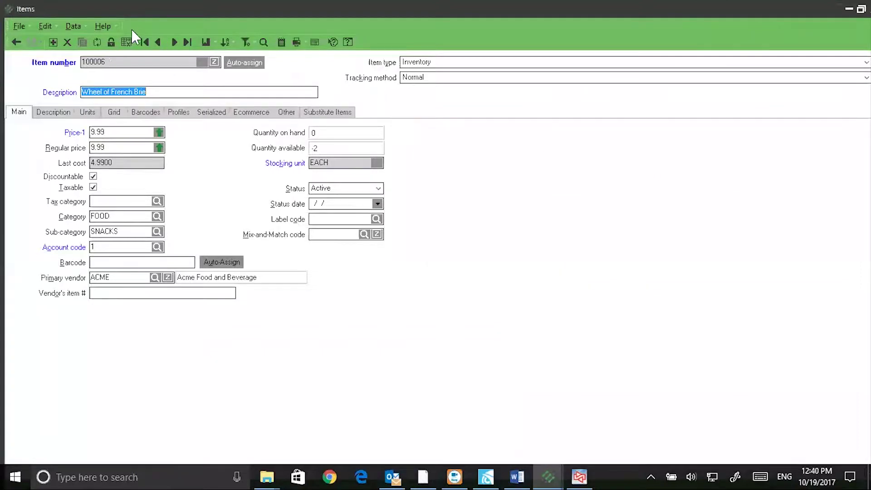
Step: Select the item number 100006, then minimize the Items and Counterpoint windows
left_click(127, 61)
double_click(127, 62)
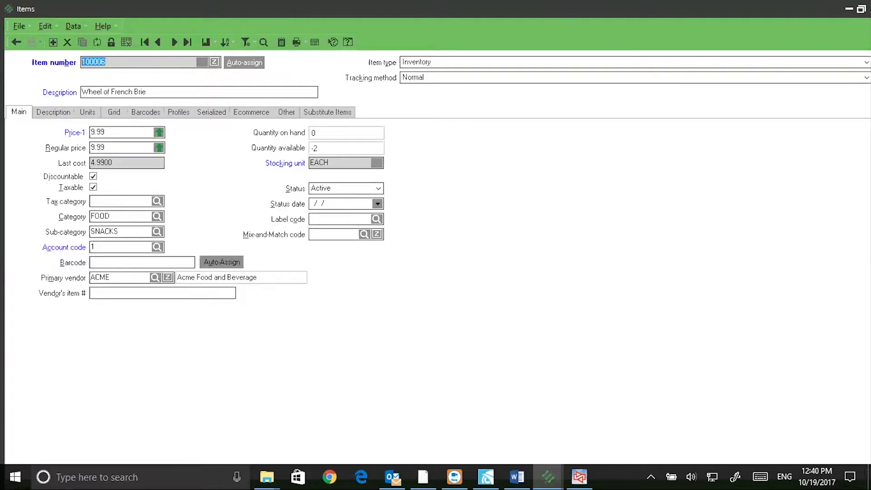
left_click(849, 9)
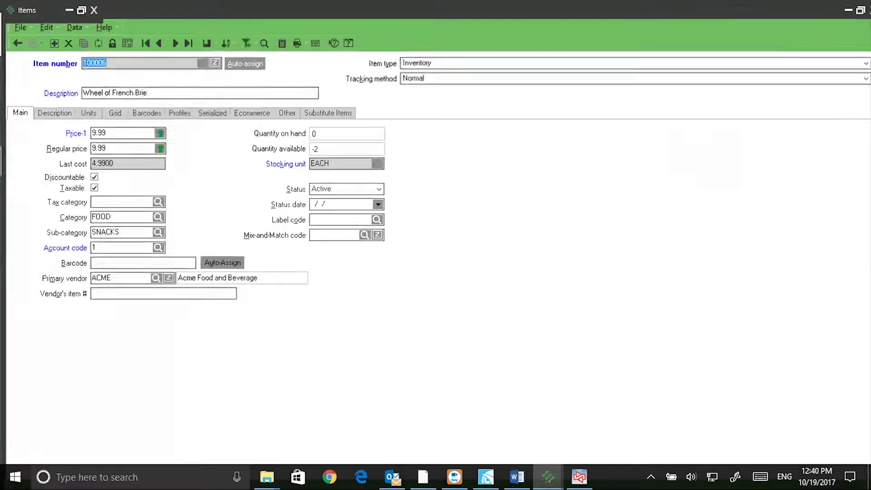
left_click(832, 5)
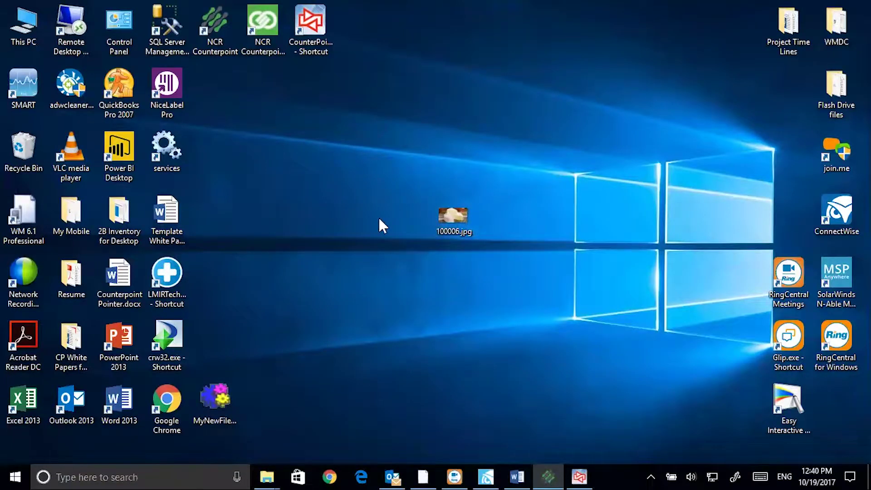
Step: Open 100006.jpg, confirm its name through Rename, and copy the file
double_click(437, 217)
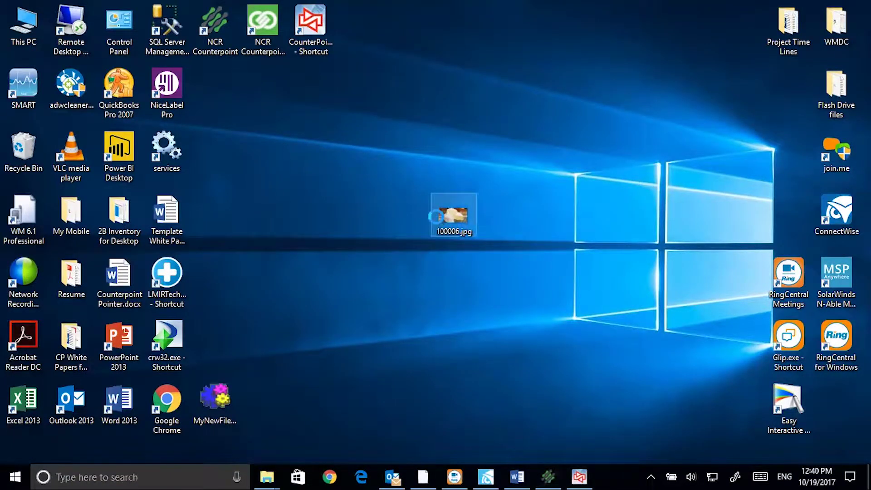
right_click(436, 217)
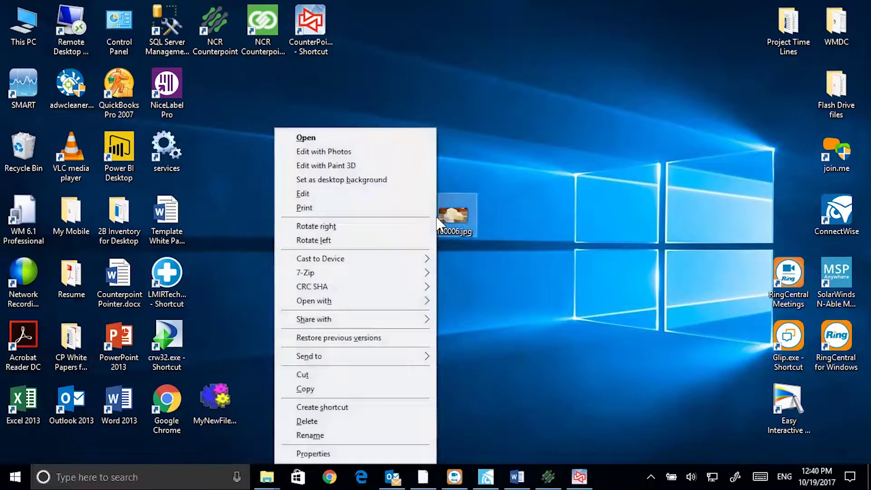
left_click(345, 435)
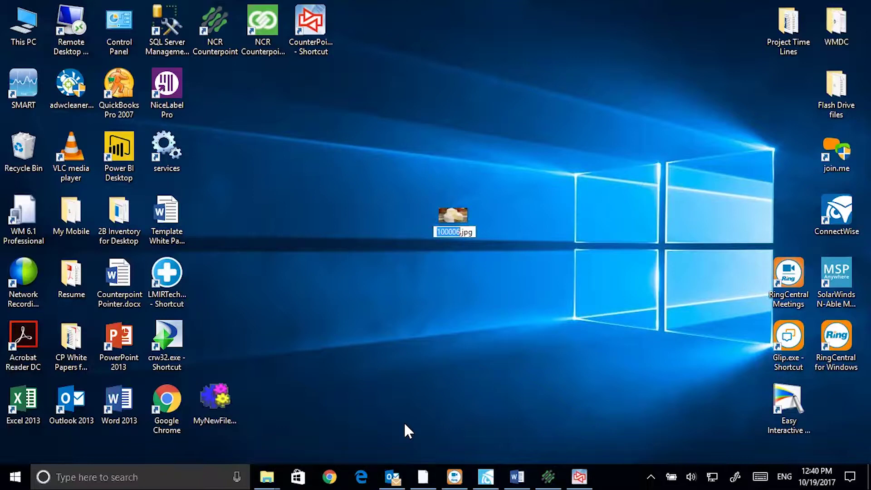
key("Return")
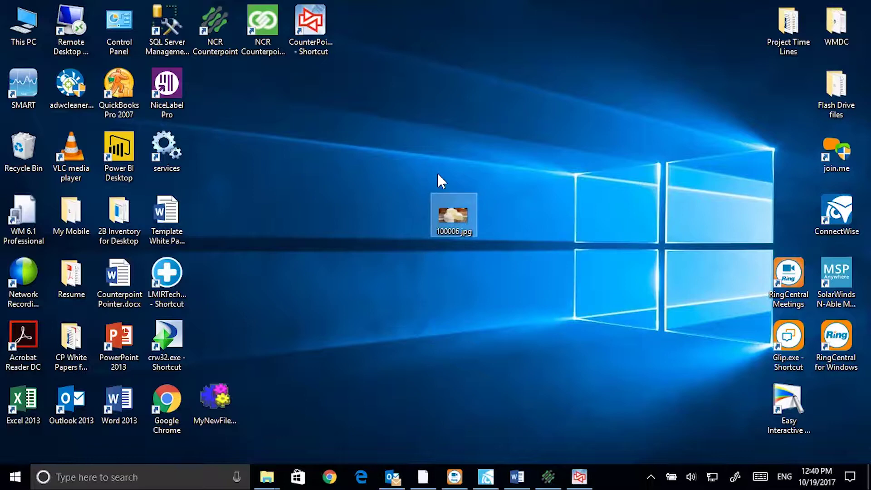
right_click(440, 214)
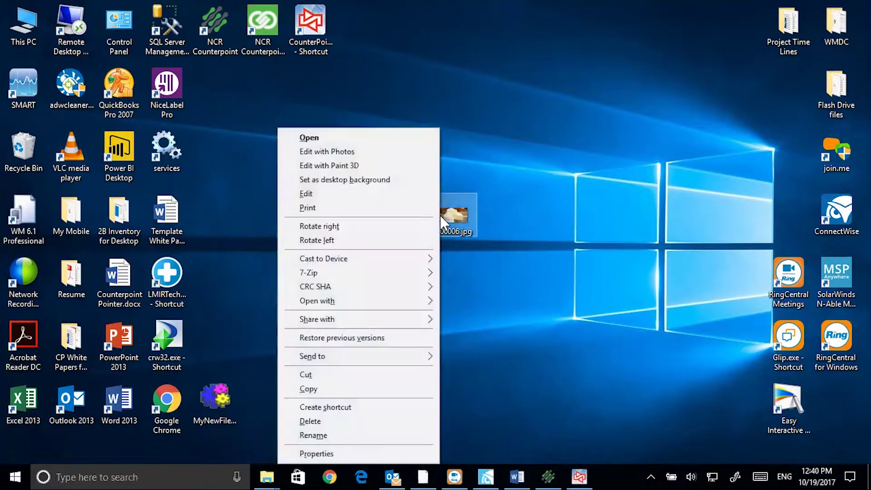
left_click(317, 389)
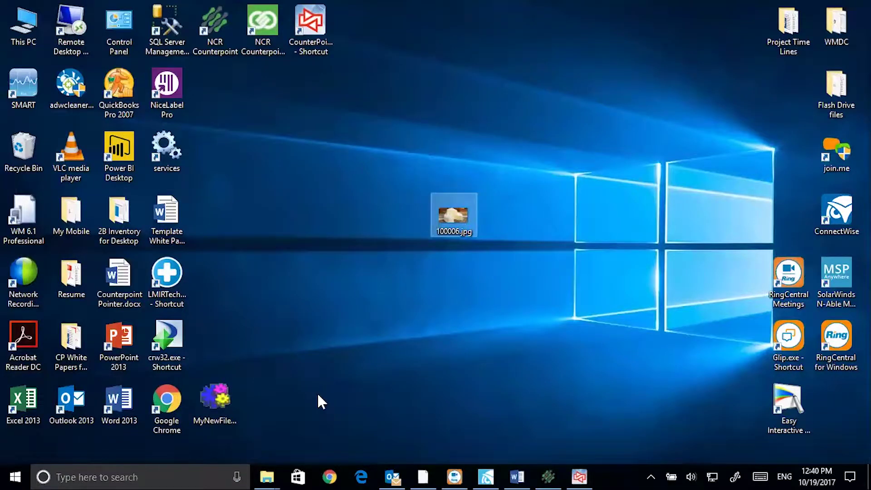
Step: Browse from This PC to C:\Program Files (x86)\Radiant Systems\CounterPoint
double_click(35, 32)
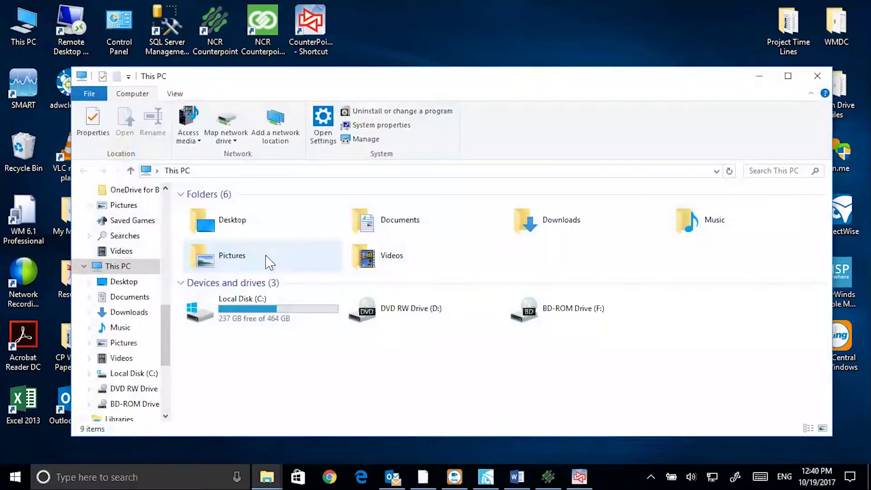
double_click(263, 316)
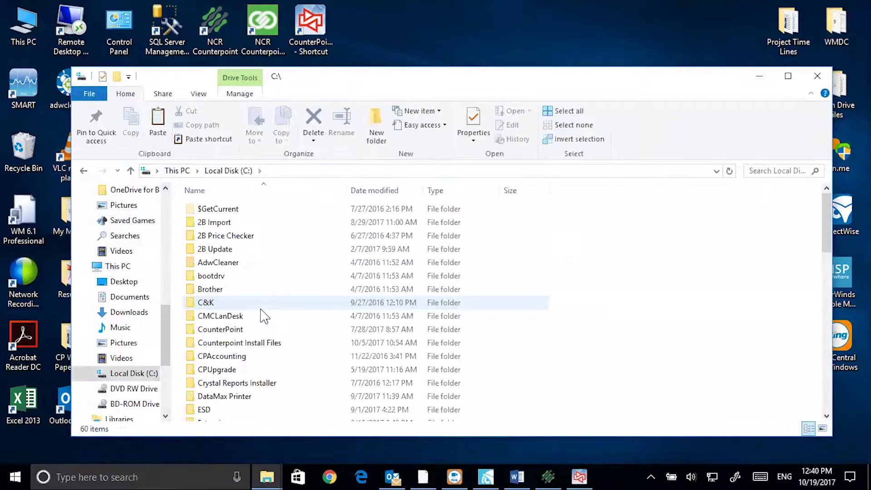
key("p")
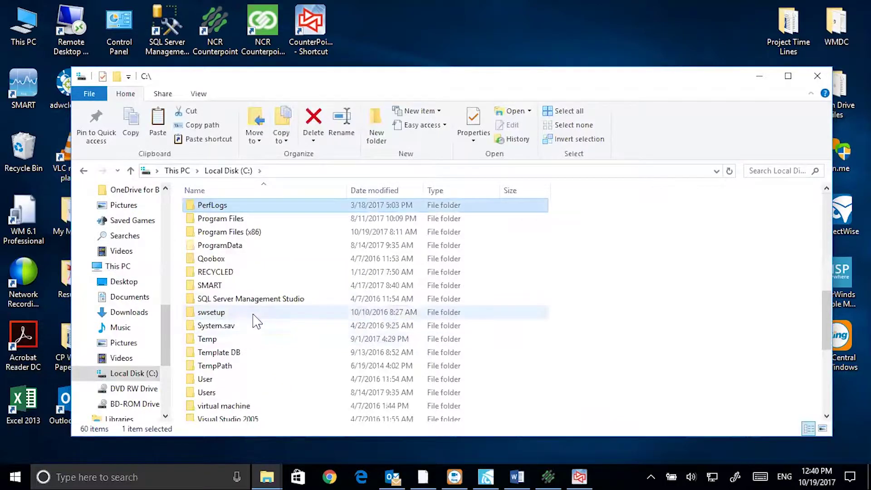
double_click(245, 232)
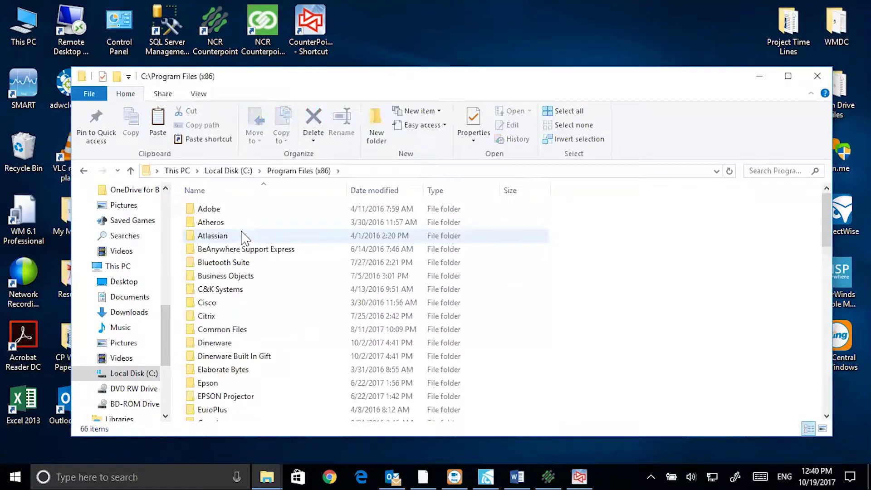
key("r")
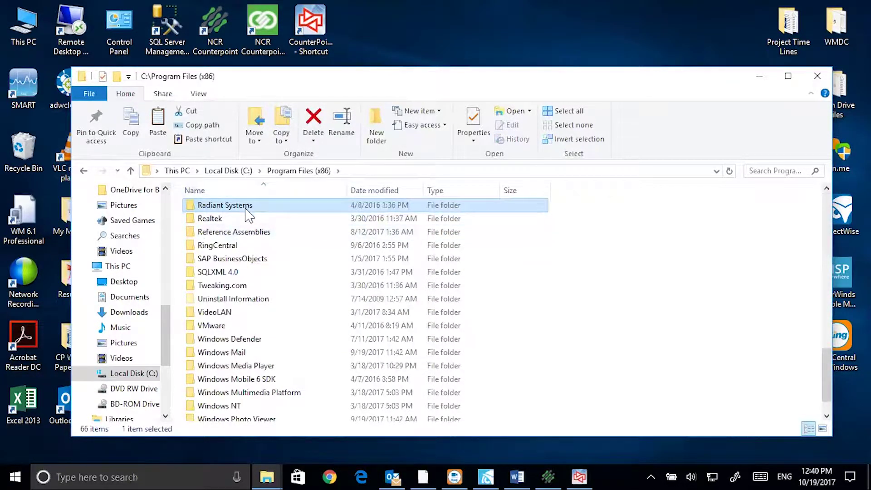
double_click(247, 211)
double_click(230, 229)
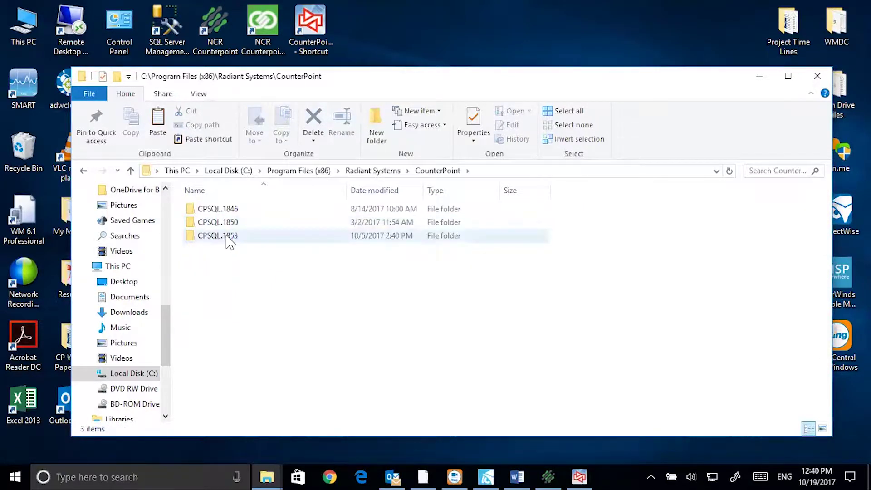
Step: Continue into CPSQL.1853\Toplevel\TestGolf853\Configuration and select ItemImages, then Upgrade
double_click(229, 238)
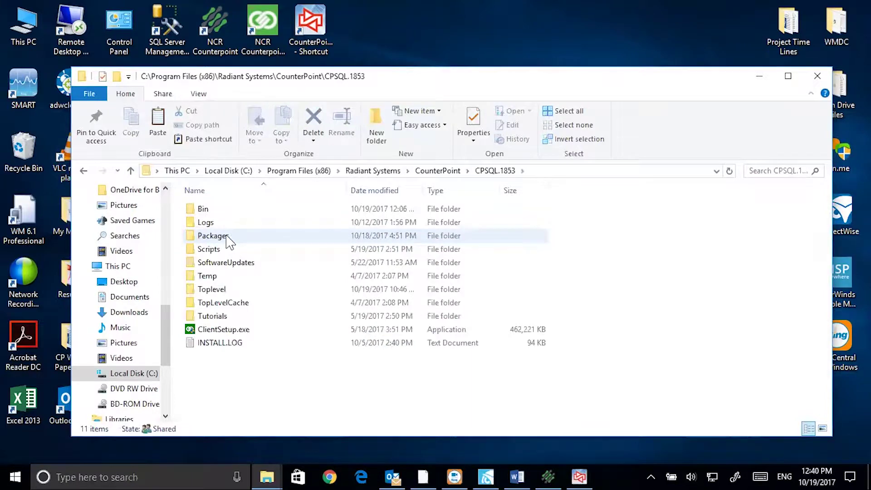
double_click(228, 292)
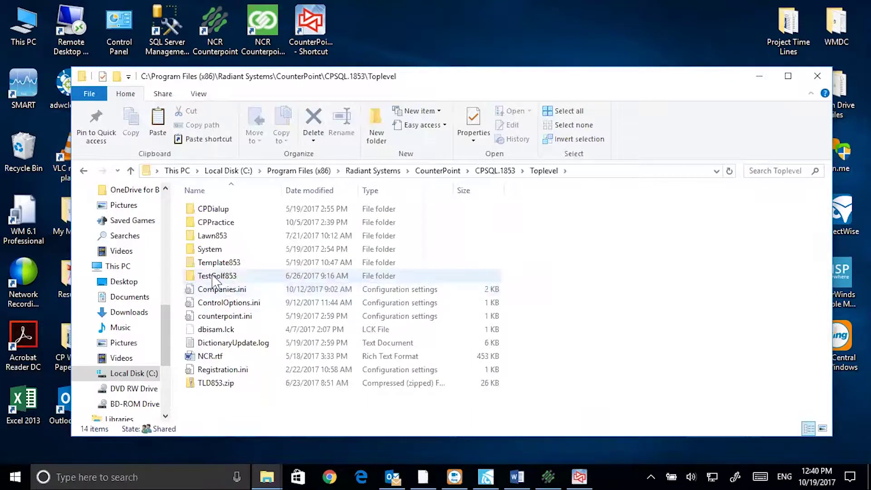
double_click(211, 277)
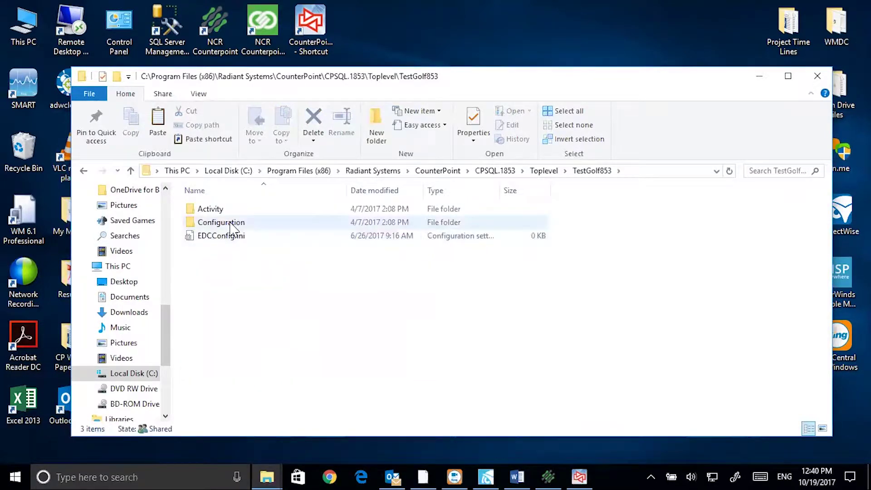
double_click(225, 222)
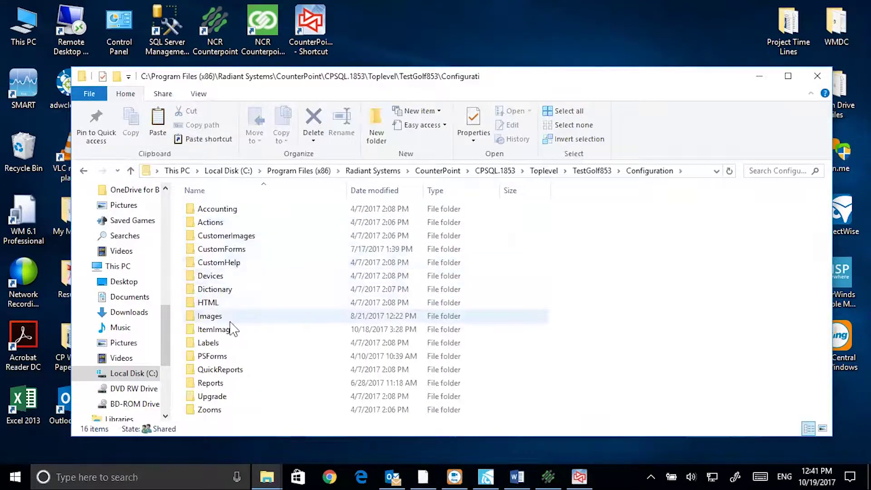
left_click(222, 329)
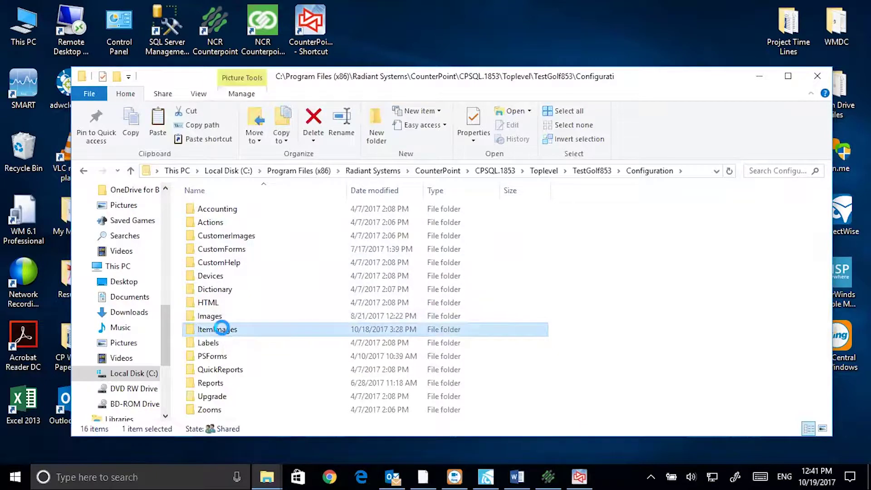
right_click(222, 330)
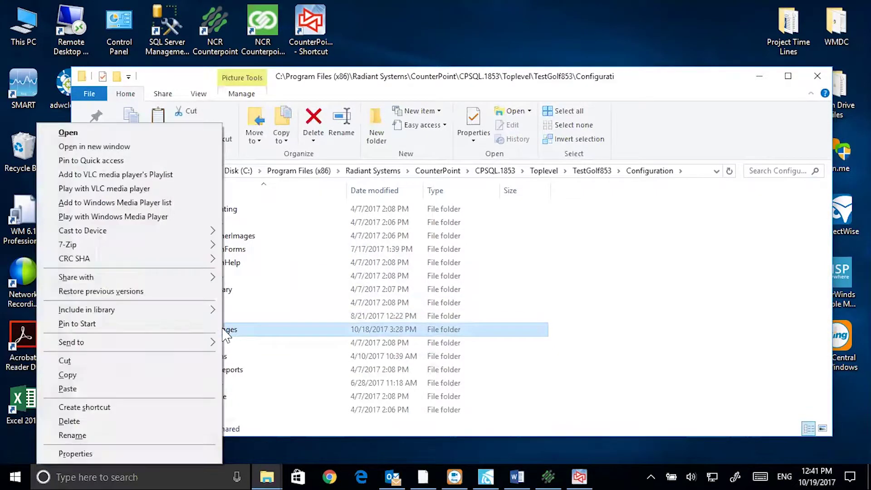
left_click(314, 399)
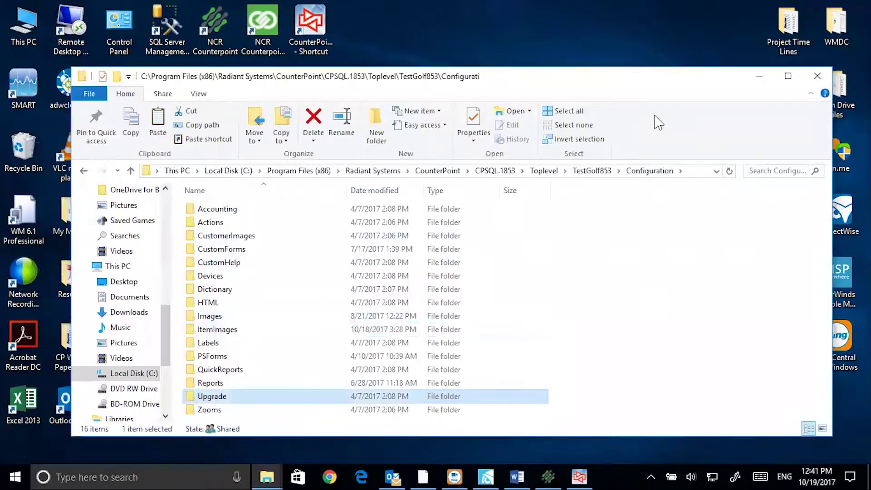
Step: Load item 100006 Wheel of French Brie in the Items form
left_click(539, 468)
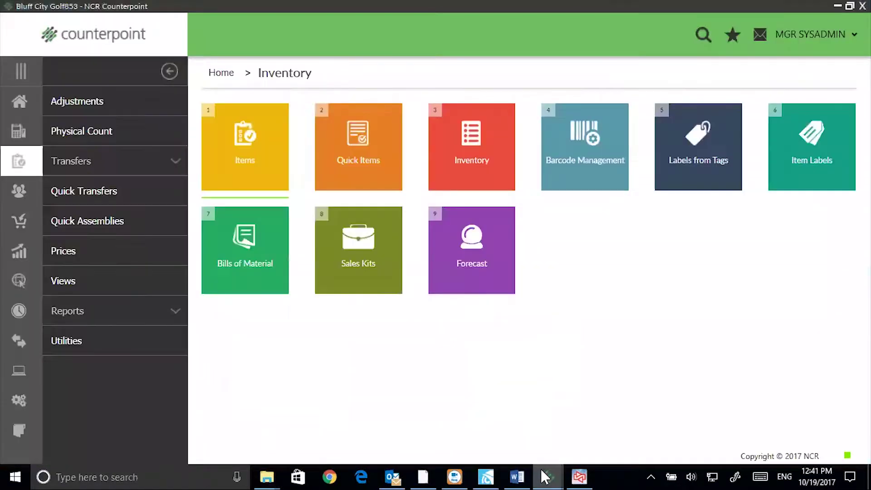
left_click(241, 143)
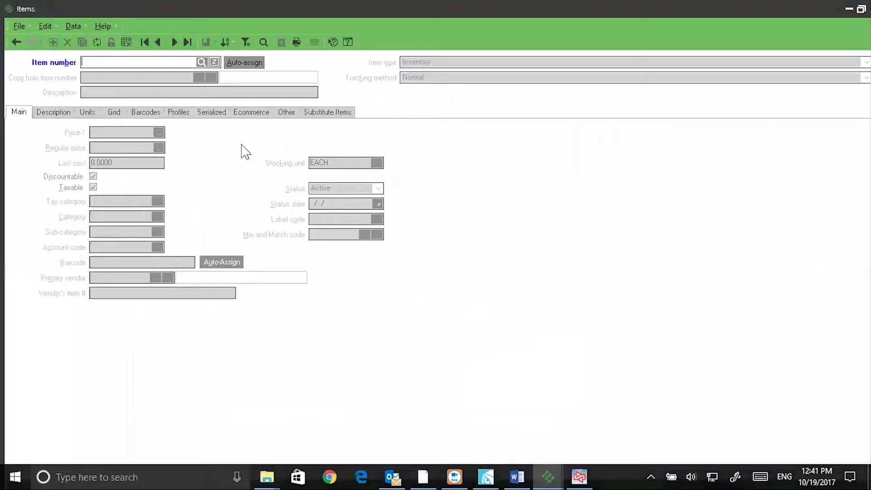
left_click(204, 63)
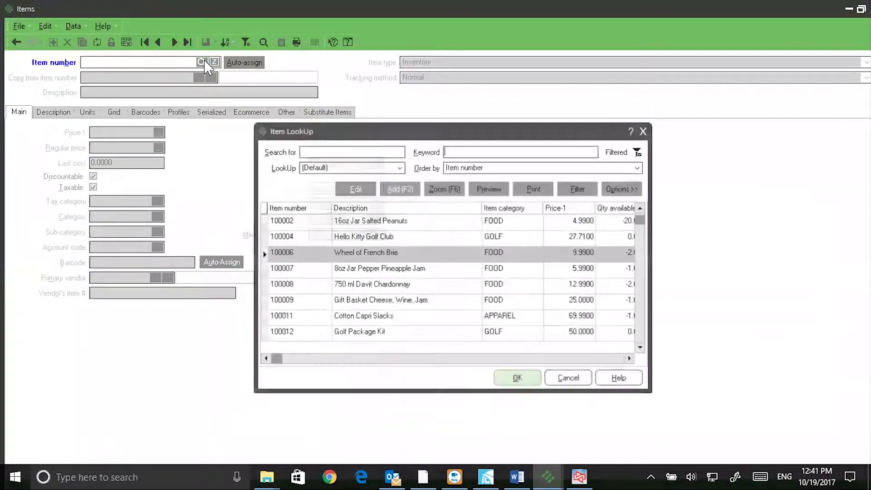
left_click(499, 381)
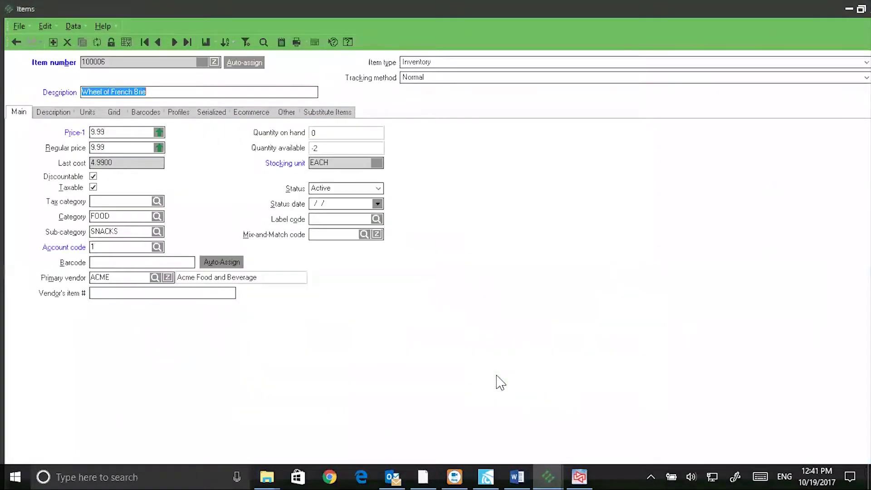
Step: View the Brie photo on the Ecommerce tab, then clear and minimize the Items form
left_click(247, 114)
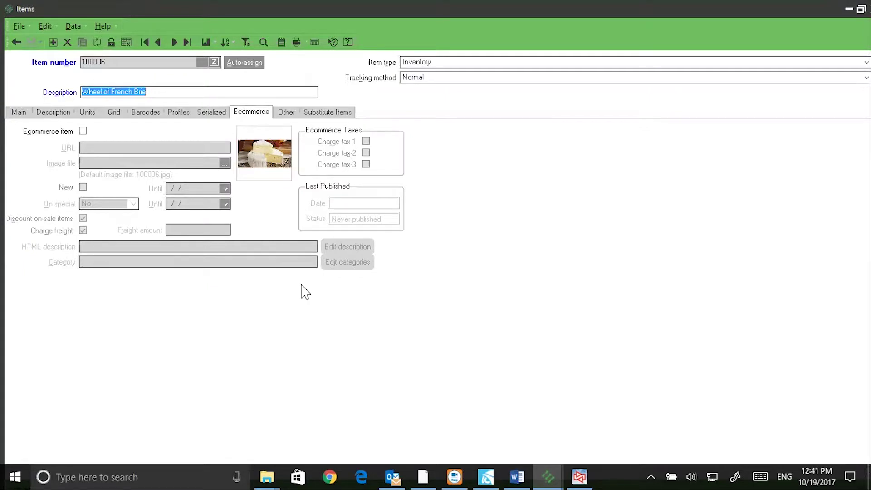
left_click(16, 43)
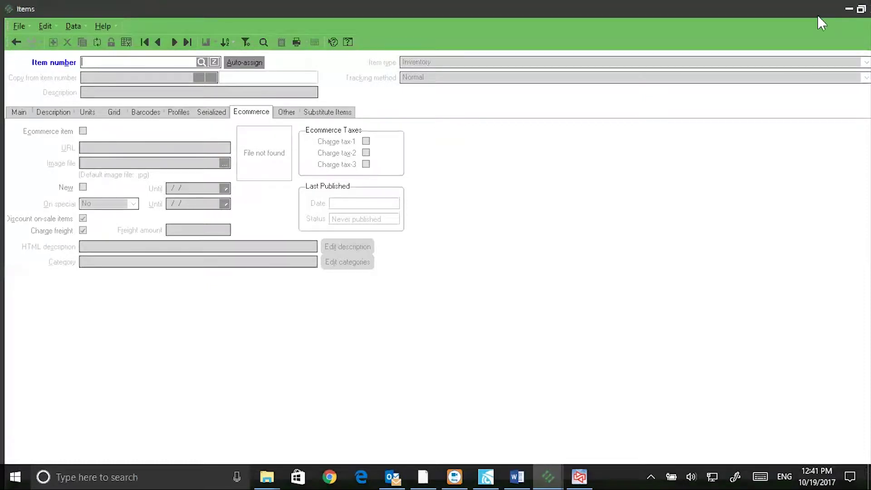
left_click(846, 10)
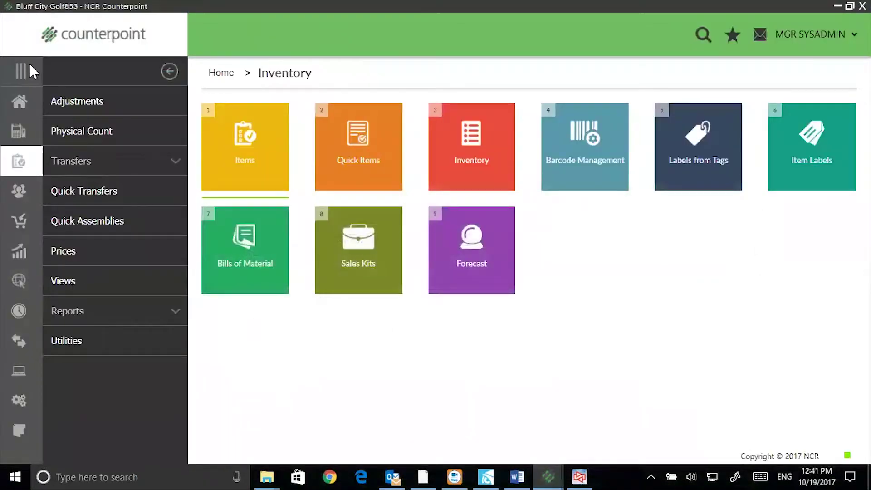
Step: Go from Home to Setup > Point of Sale > Stations
left_click(19, 105)
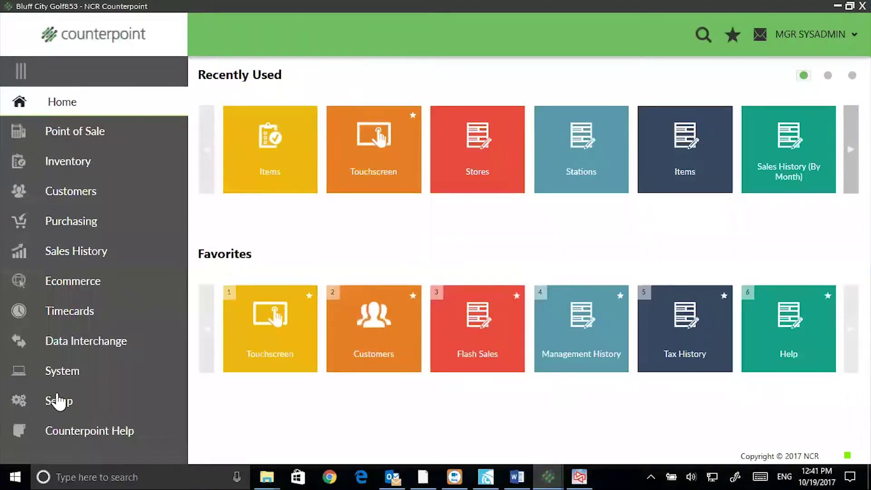
left_click(47, 407)
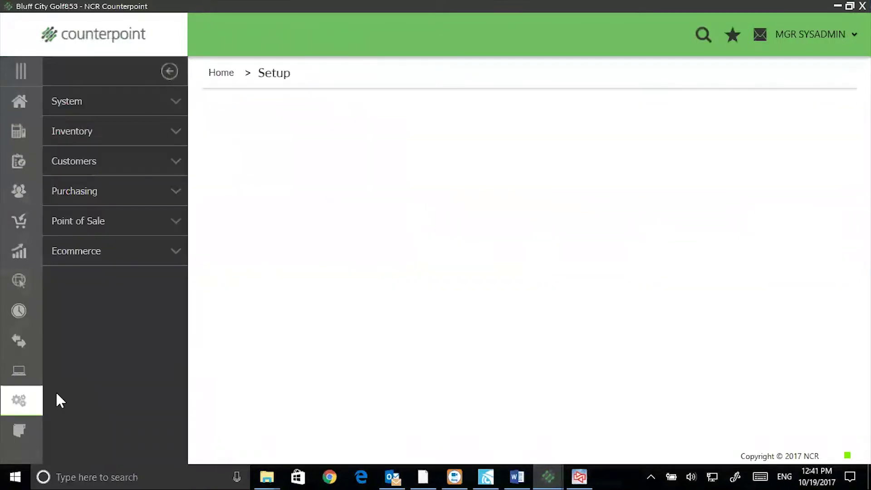
left_click(87, 221)
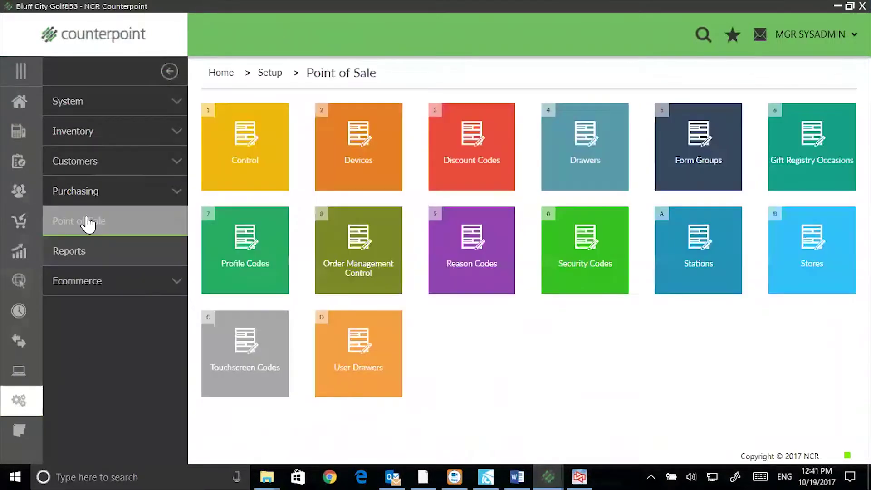
left_click(689, 240)
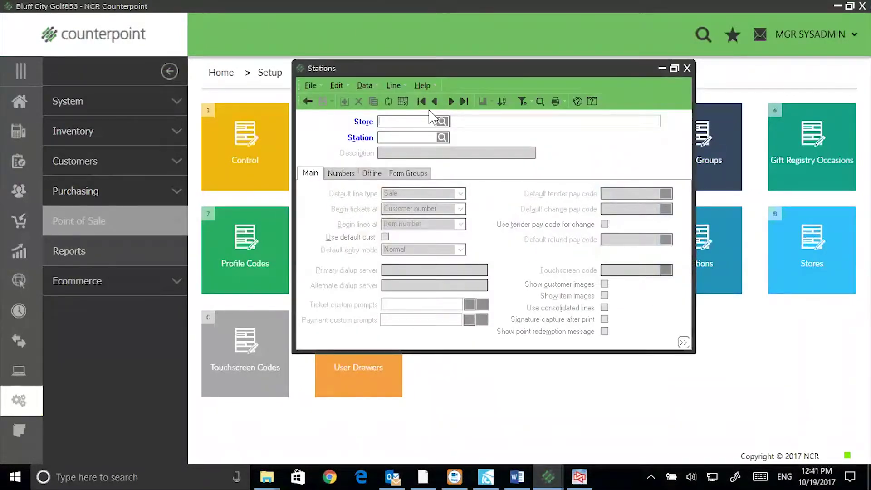
Step: Load Station 1 of store MAIN and check that Show item images is enabled
left_click(441, 121)
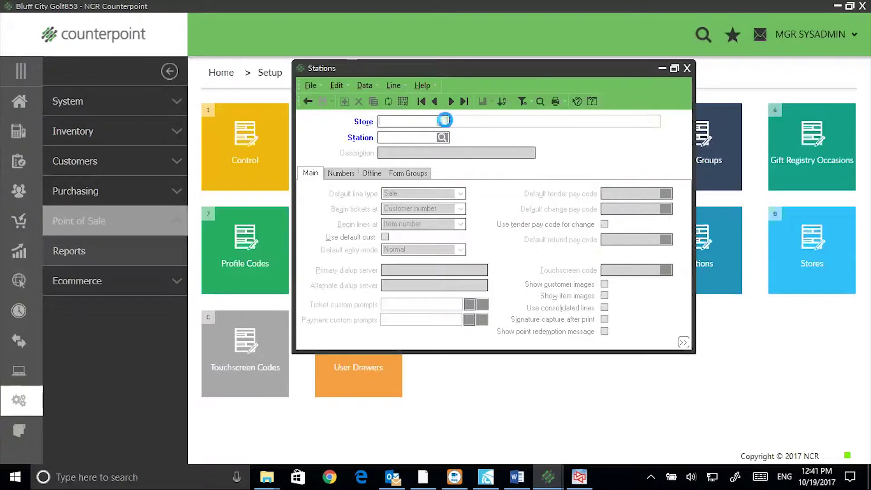
left_click(454, 348)
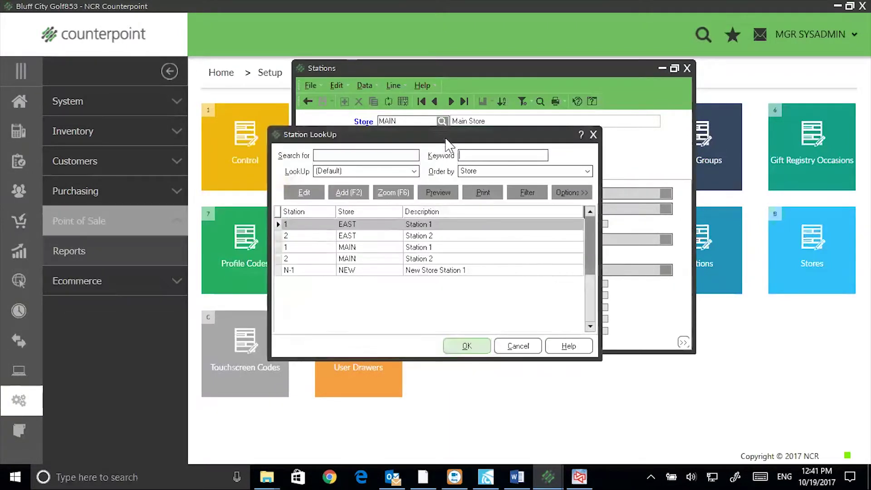
left_click(325, 249)
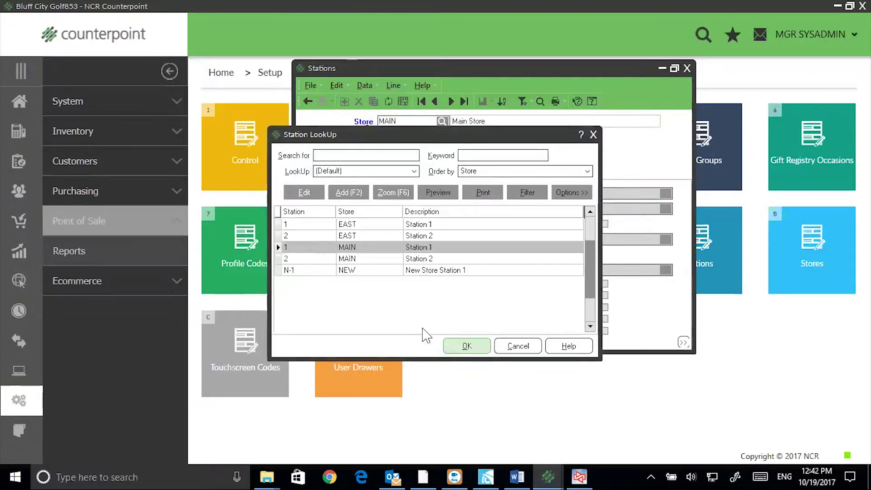
left_click(463, 347)
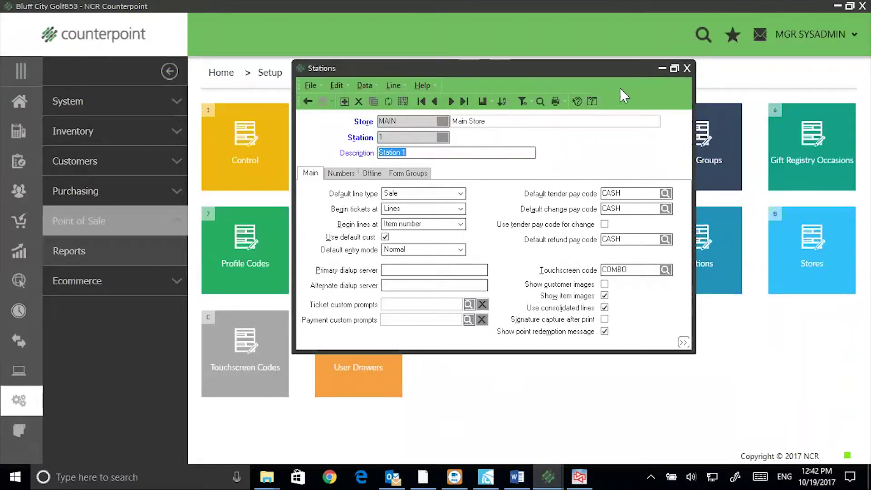
Step: Close the station settings and return Home to the Point of Sale area
left_click(686, 69)
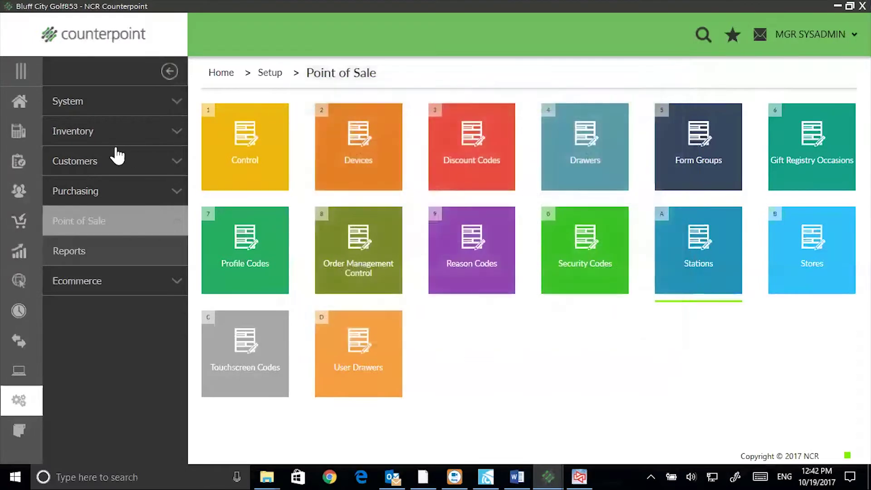
left_click(19, 103)
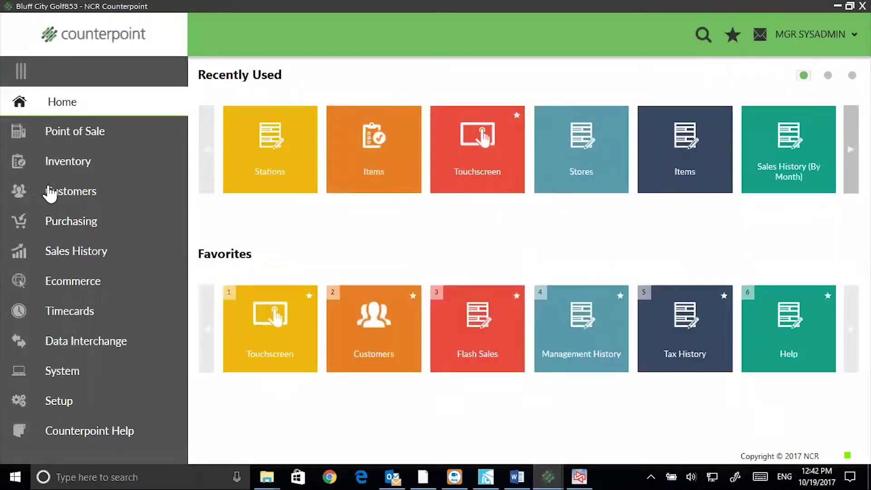
left_click(62, 137)
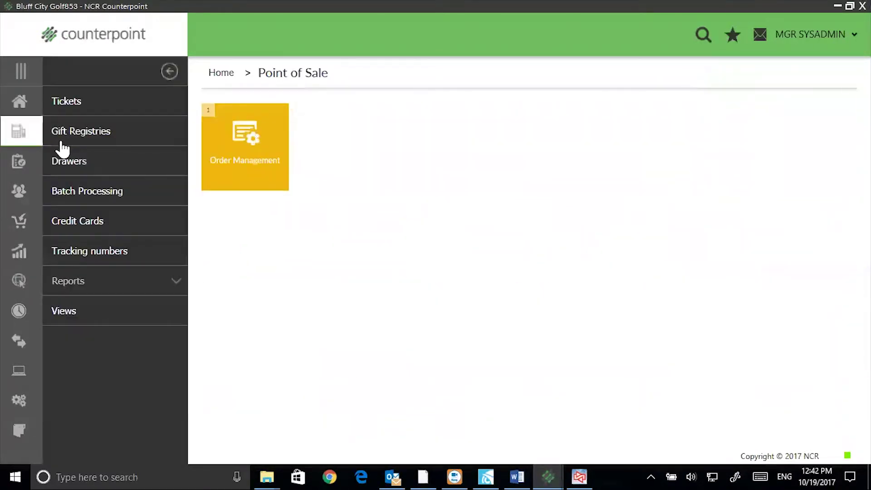
Step: Start Touchscreen ticket entry and add item 100006 Wheel of French Brie at 9.99
left_click(74, 104)
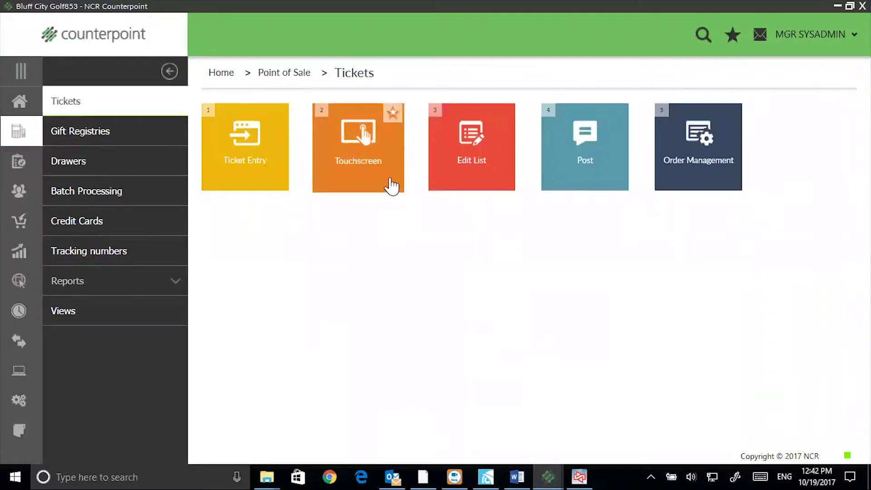
left_click(389, 185)
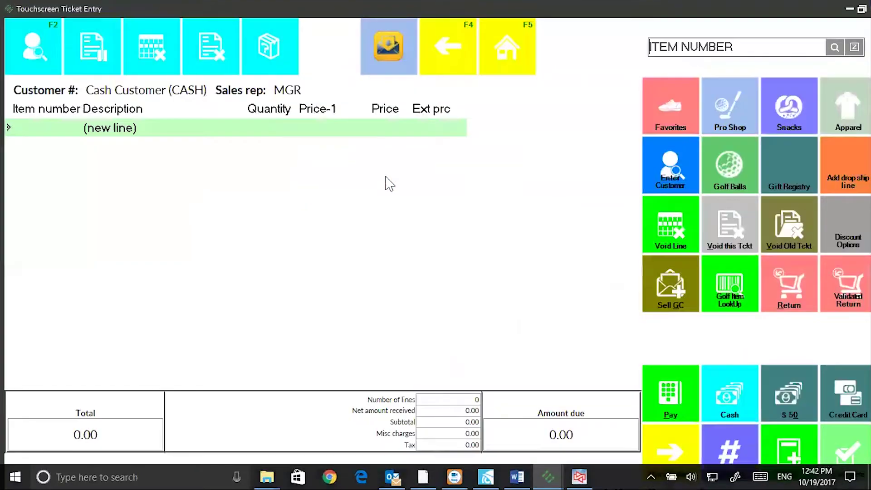
left_click(835, 47)
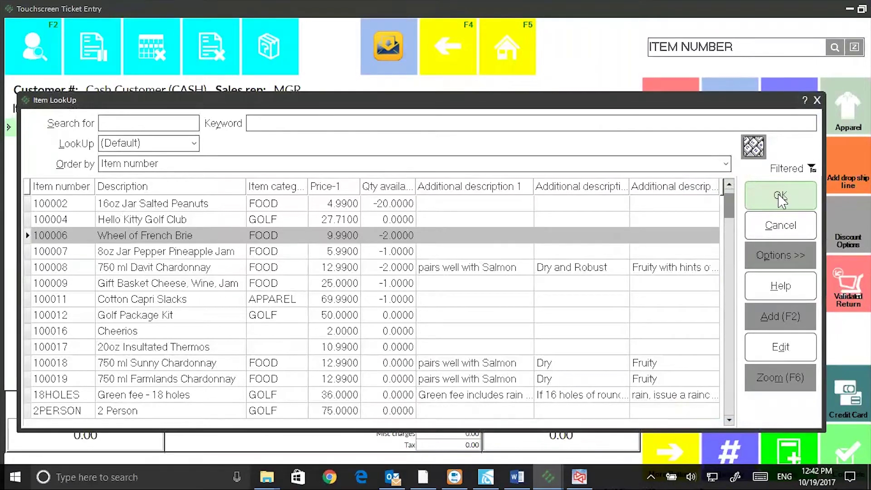
left_click(781, 197)
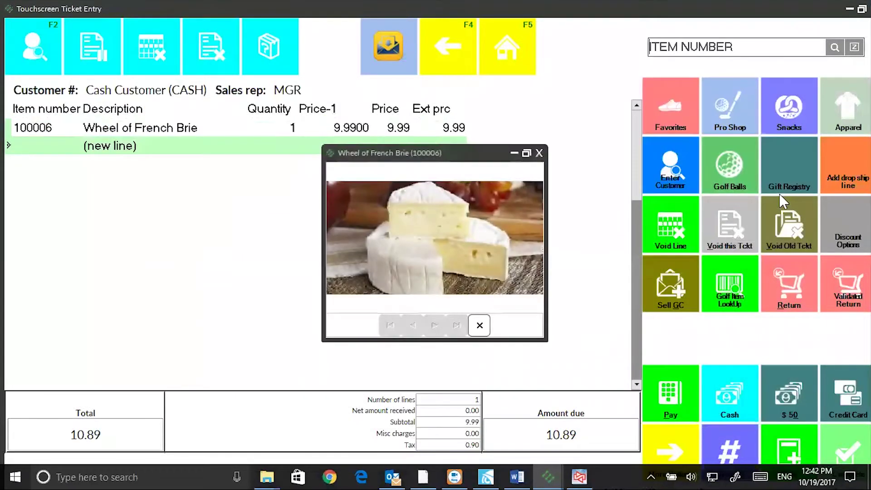